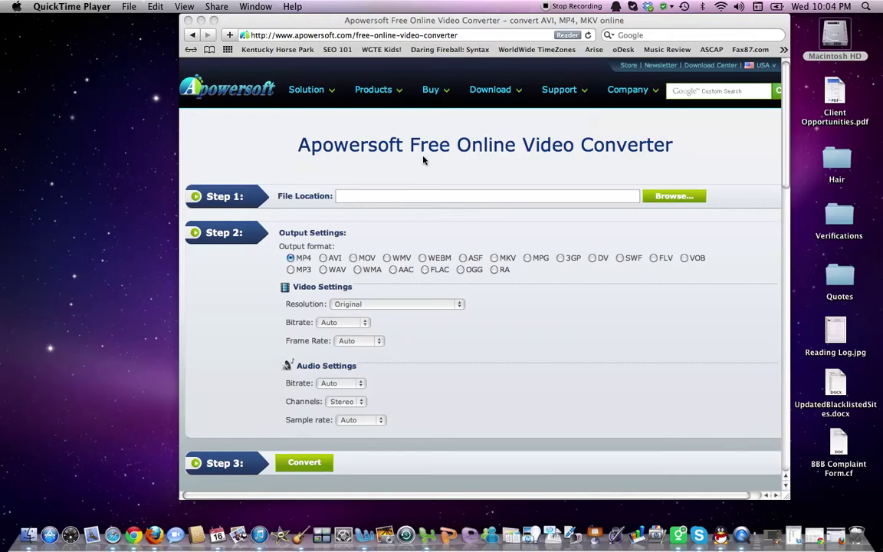
Step: Bring the Safari window showing the Apowersoft converter page to the front
{"action": "left_click", "coordinate": [281, 36]}
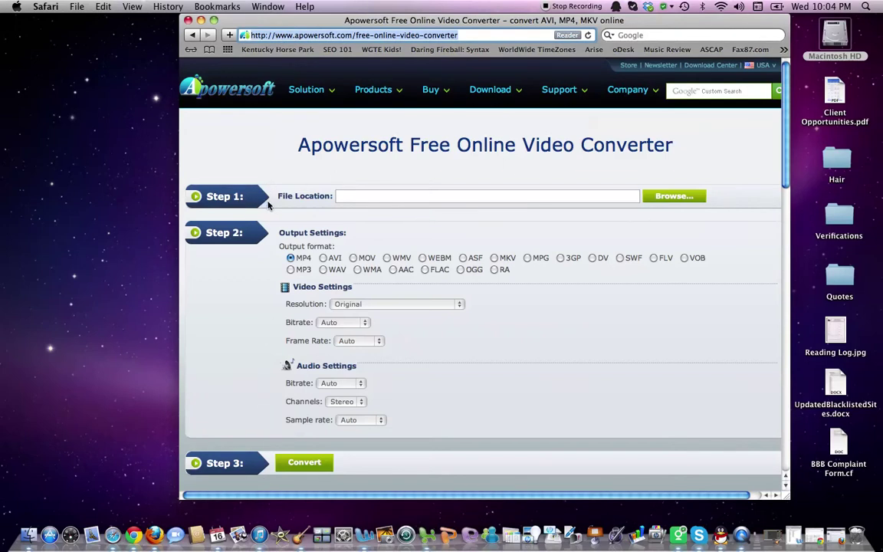
Step: Start browsing for a source file and allow the Java applet access to the computer
{"action": "left_click", "coordinate": [667, 197]}
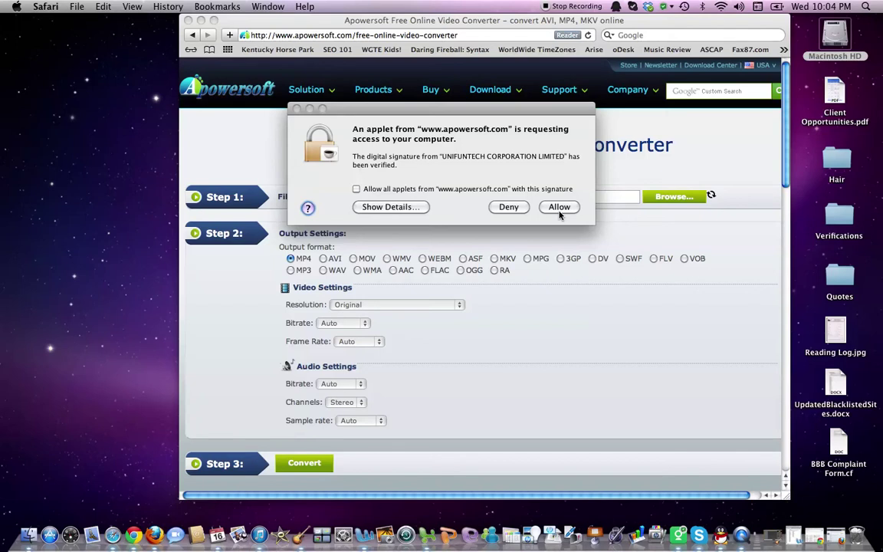
{"action": "left_click", "coordinate": [559, 207]}
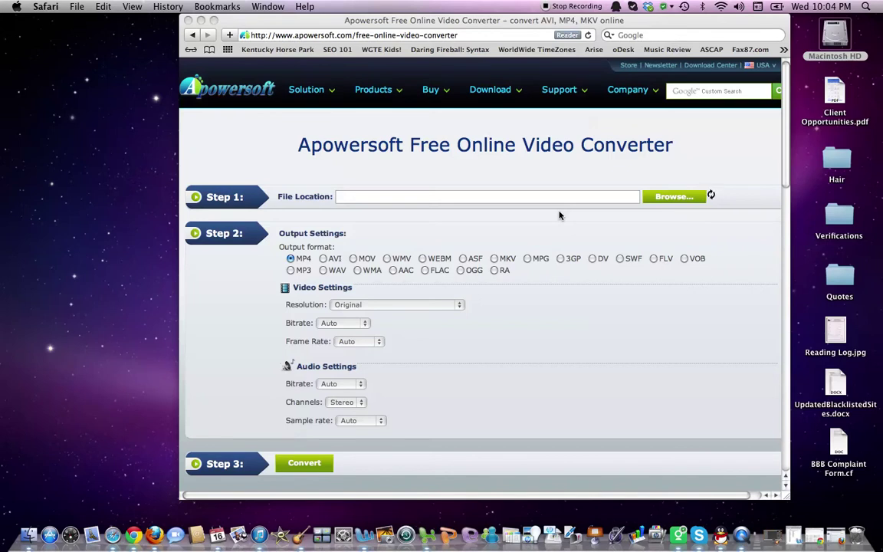
{"action": "left_click", "coordinate": [560, 215]}
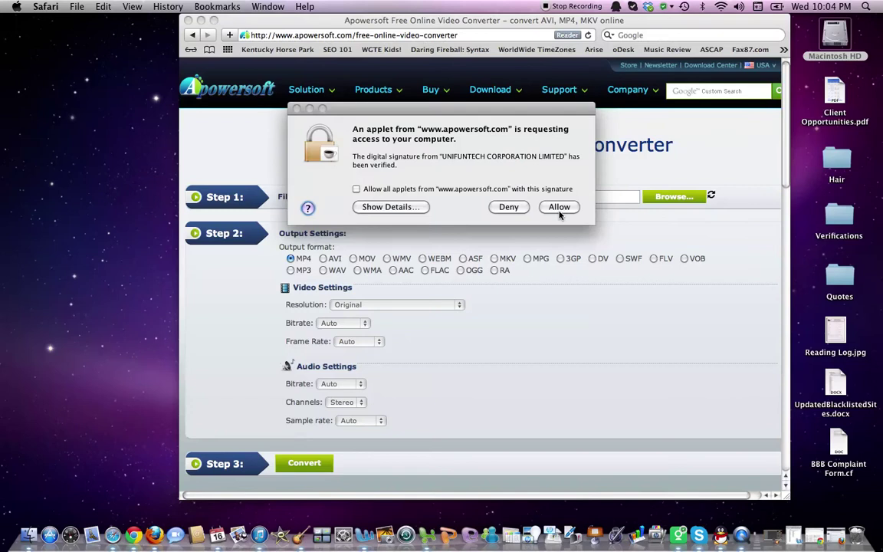
Step: Allow the applet again and browse to PICTURES > Pictures > 2010 Vacation Pictures
{"action": "left_click", "coordinate": [559, 207]}
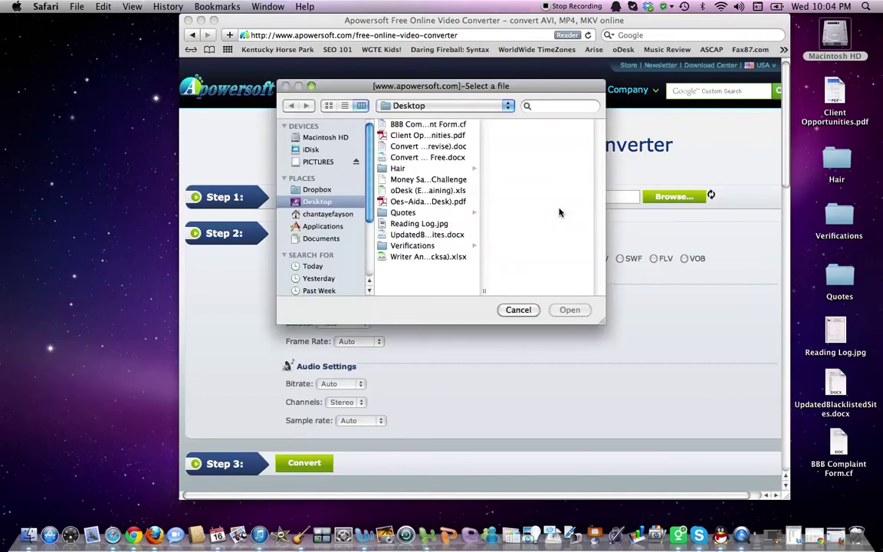
{"action": "left_click", "coordinate": [309, 164]}
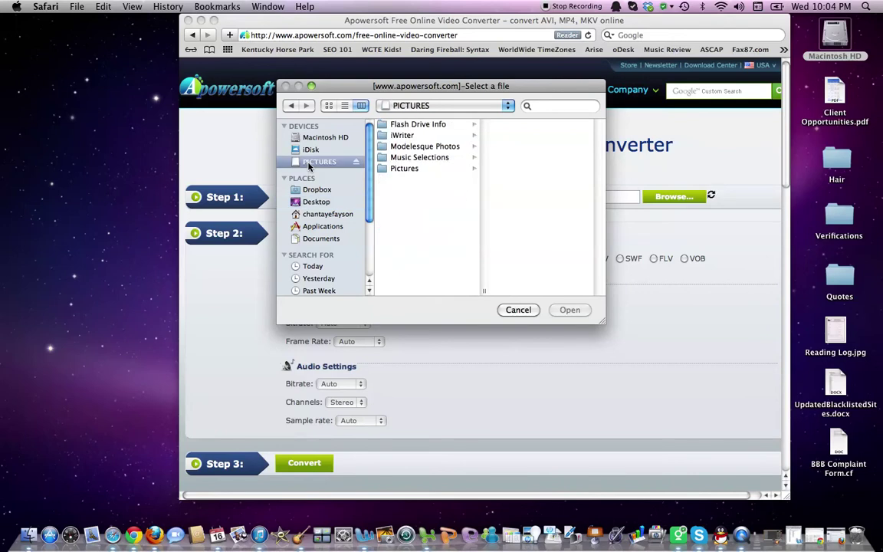
{"action": "left_click", "coordinate": [402, 170]}
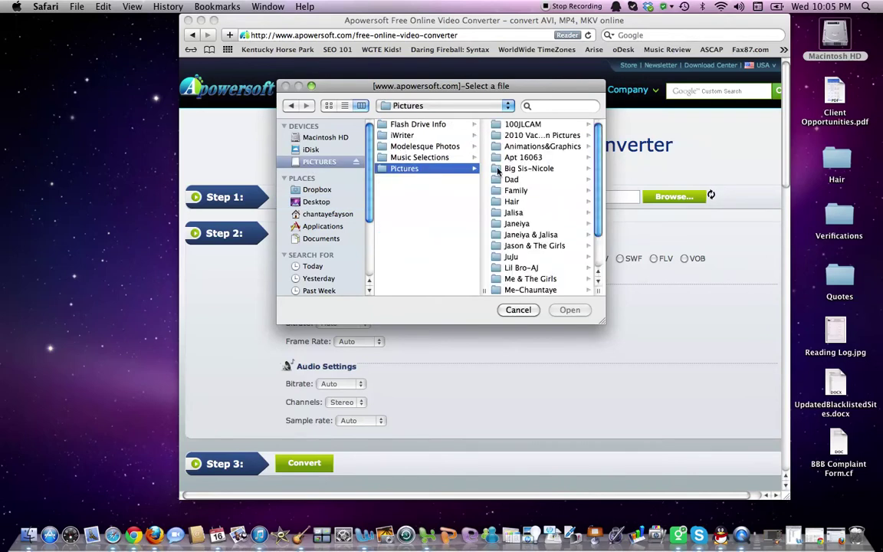
{"action": "left_click", "coordinate": [529, 136]}
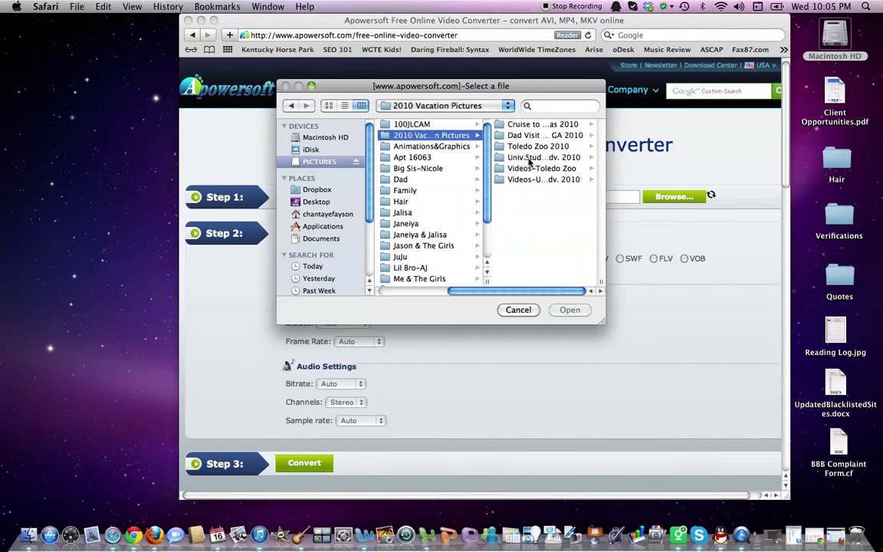
{"action": "left_click", "coordinate": [529, 157]}
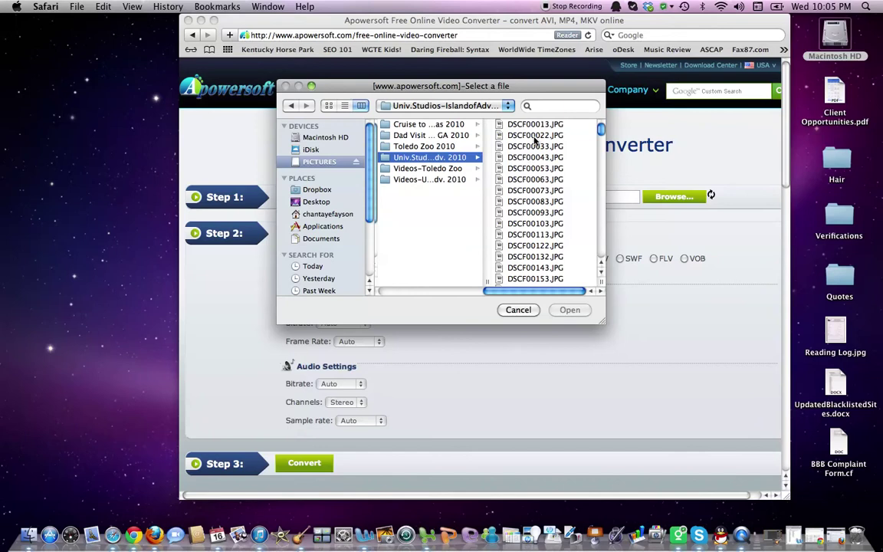
Step: Select DSCF0248.AVI from the videos folder as the source file
{"action": "scroll", "coordinate": [548, 185], "scroll_direction": "down", "scroll_amount": 1}
{"action": "scroll", "coordinate": [549, 185], "scroll_direction": "down", "scroll_amount": 20}
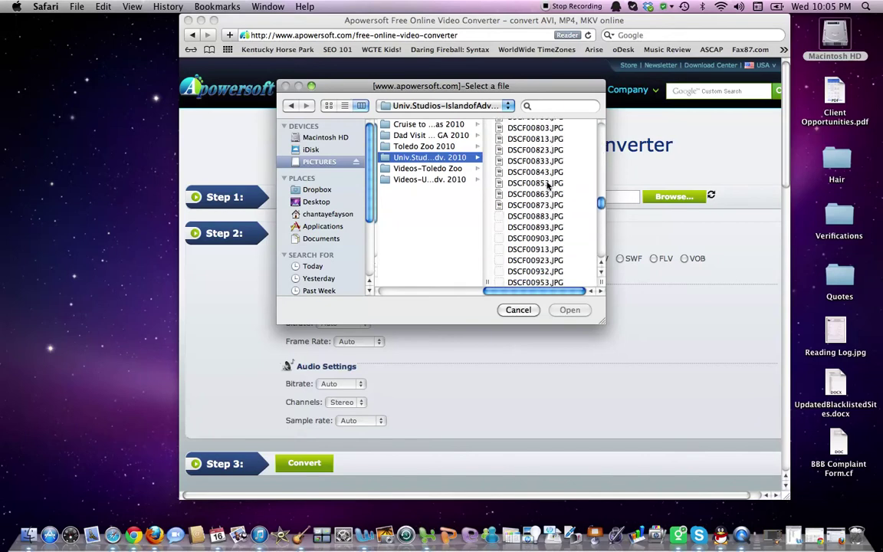
{"action": "left_click", "coordinate": [428, 168]}
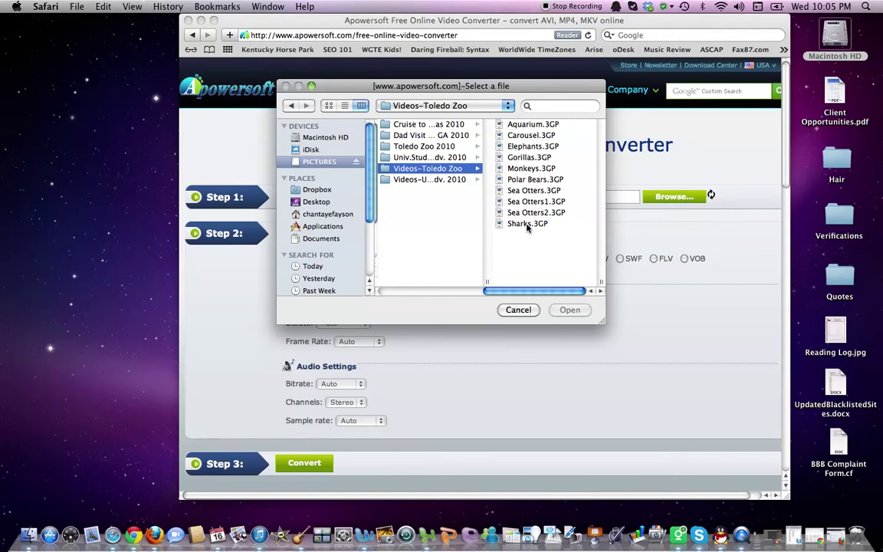
{"action": "left_click", "coordinate": [438, 179]}
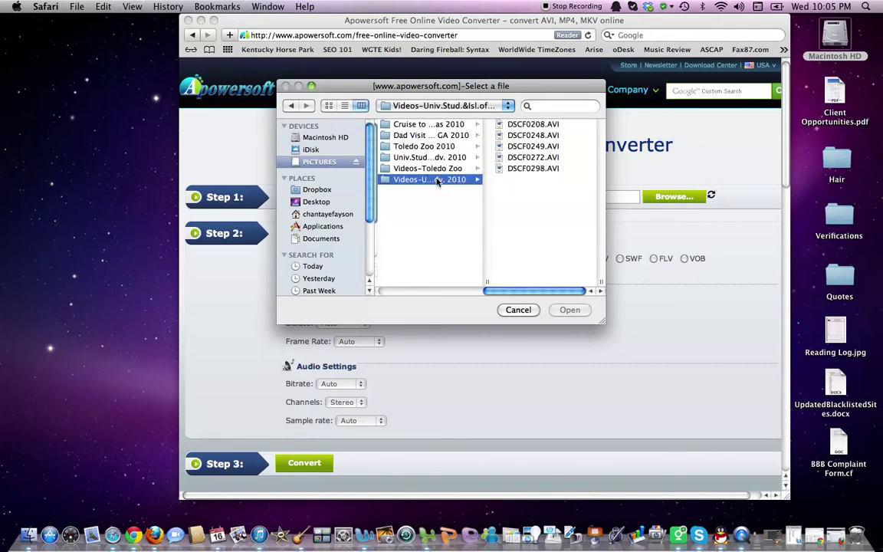
{"action": "left_click", "coordinate": [521, 136]}
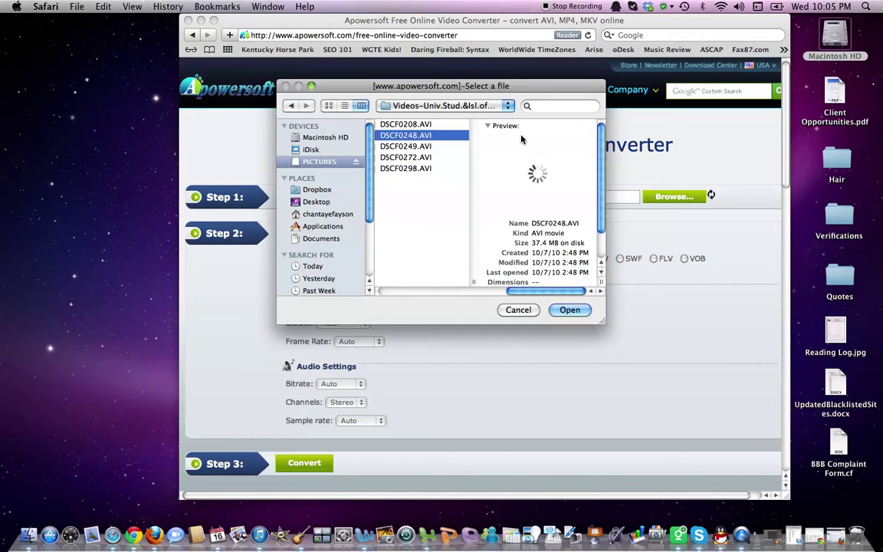
{"action": "left_click", "coordinate": [568, 311]}
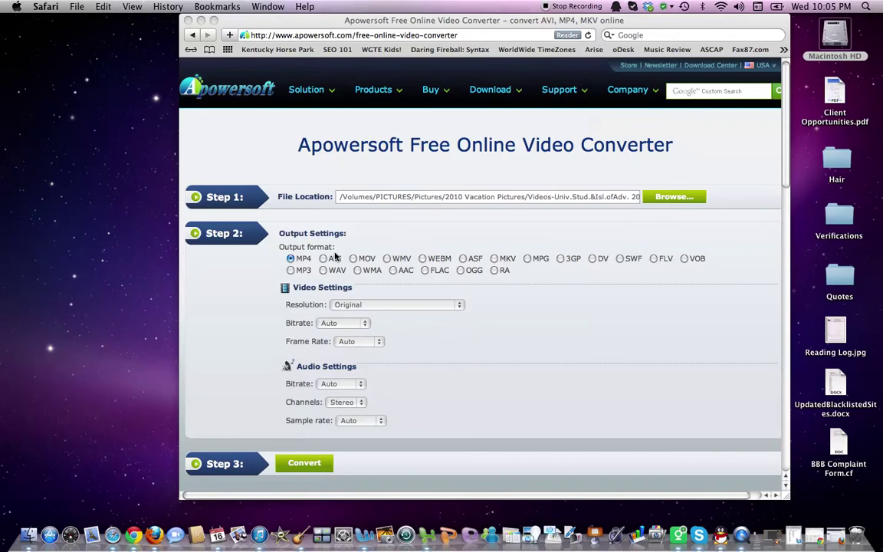
Step: Switch the output format from MP4 to MOV, keeping default video and audio settings
{"action": "left_click", "coordinate": [618, 196]}
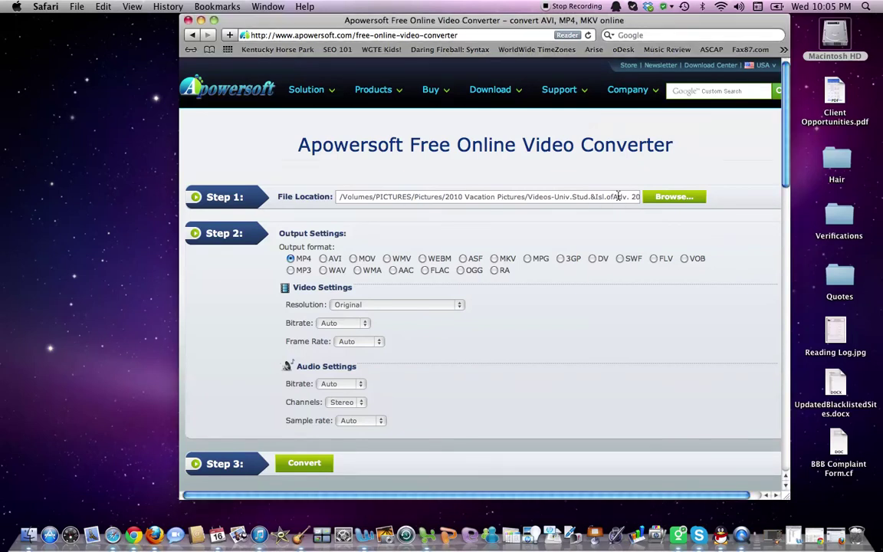
{"action": "scroll", "coordinate": [618, 196], "scroll_direction": "down", "scroll_amount": 2}
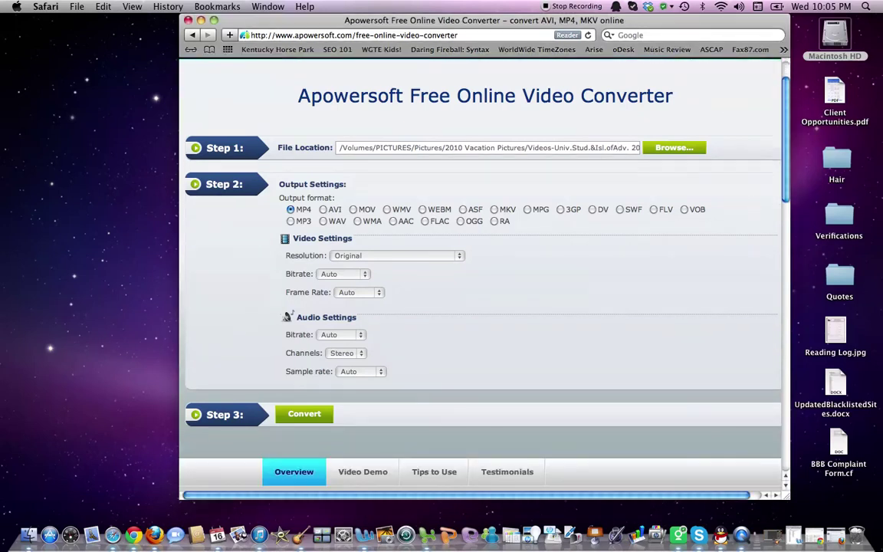
{"action": "left_click", "coordinate": [354, 210]}
{"action": "scroll", "coordinate": [251, 277], "scroll_direction": "down", "scroll_amount": 3}
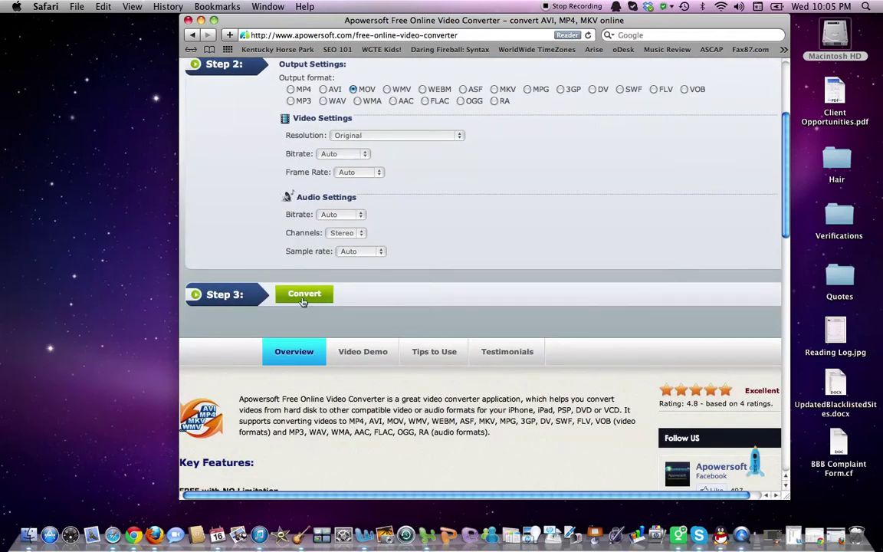
Step: Save the output DSCF0248 to the Desktop to start the MOV conversion
{"action": "left_click", "coordinate": [303, 295]}
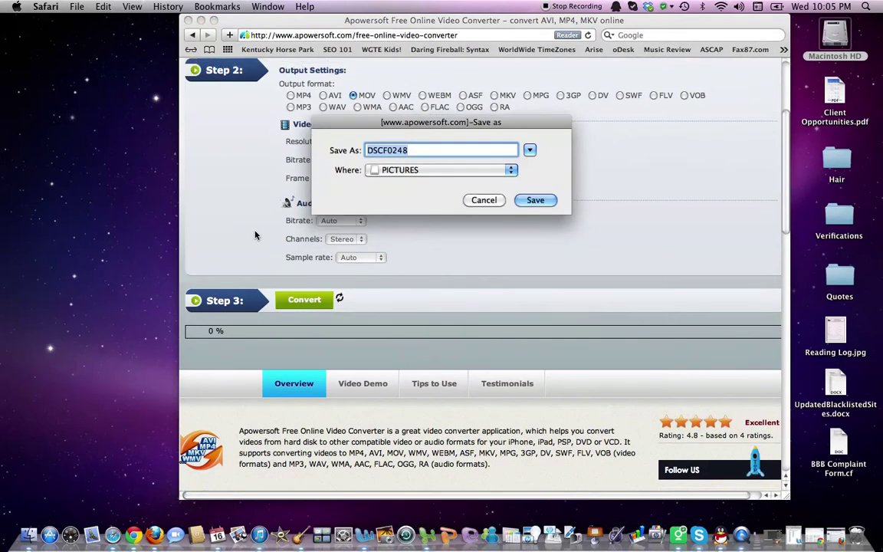
{"action": "scroll", "coordinate": [255, 234], "scroll_direction": "up", "scroll_amount": 4}
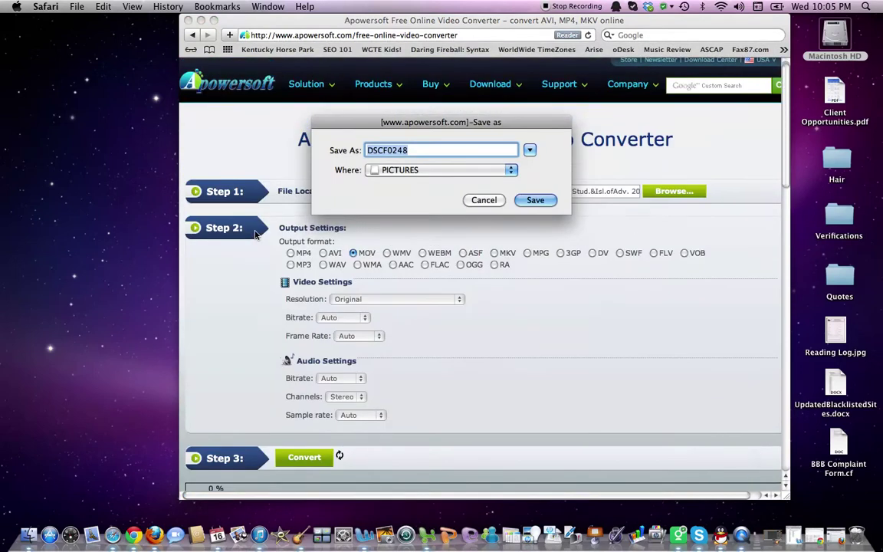
{"action": "left_click", "coordinate": [511, 170]}
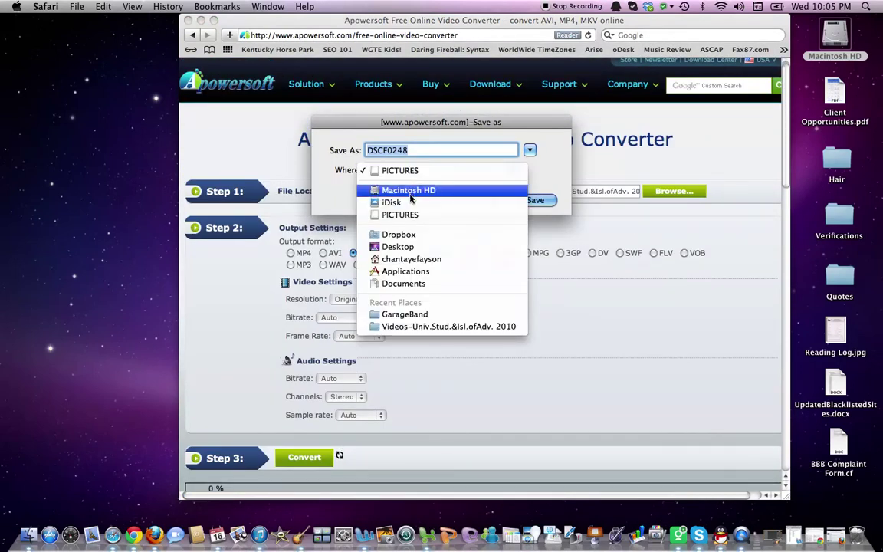
{"action": "left_click", "coordinate": [407, 246]}
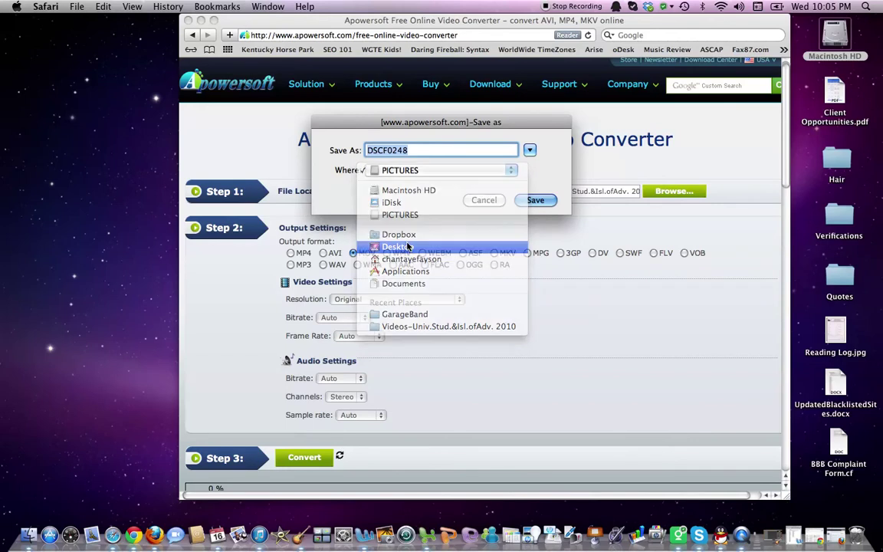
{"action": "left_click", "coordinate": [535, 200]}
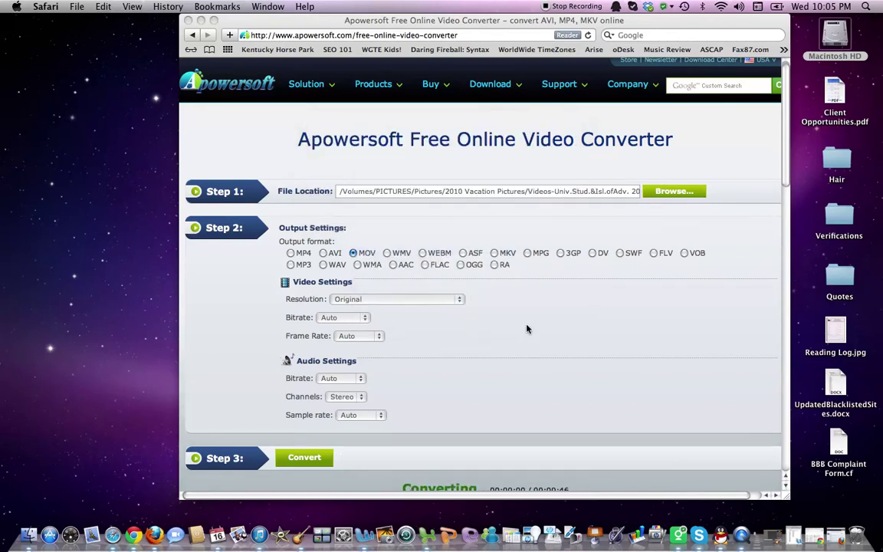
Step: Open the Resolution dropdown as the conversion progresses, leaving it at Original
{"action": "scroll", "coordinate": [527, 329], "scroll_direction": "down", "scroll_amount": 2}
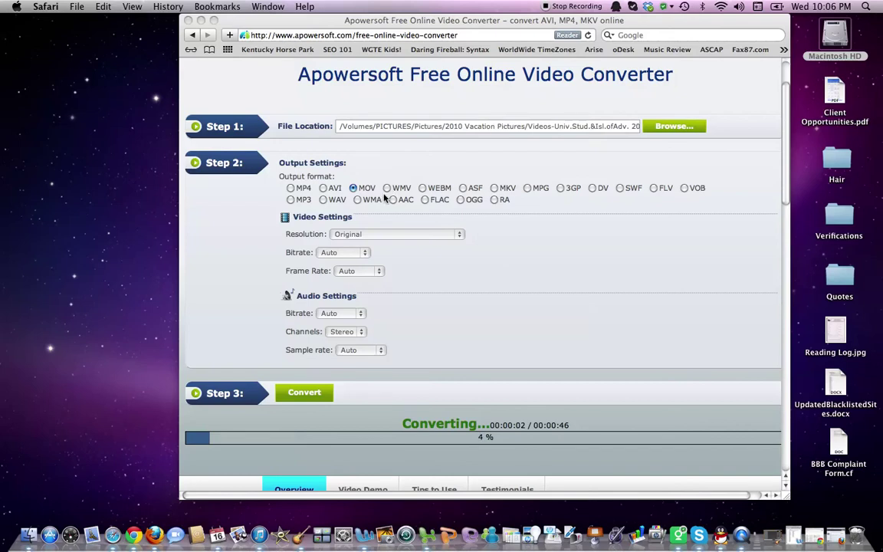
{"action": "left_click", "coordinate": [459, 235]}
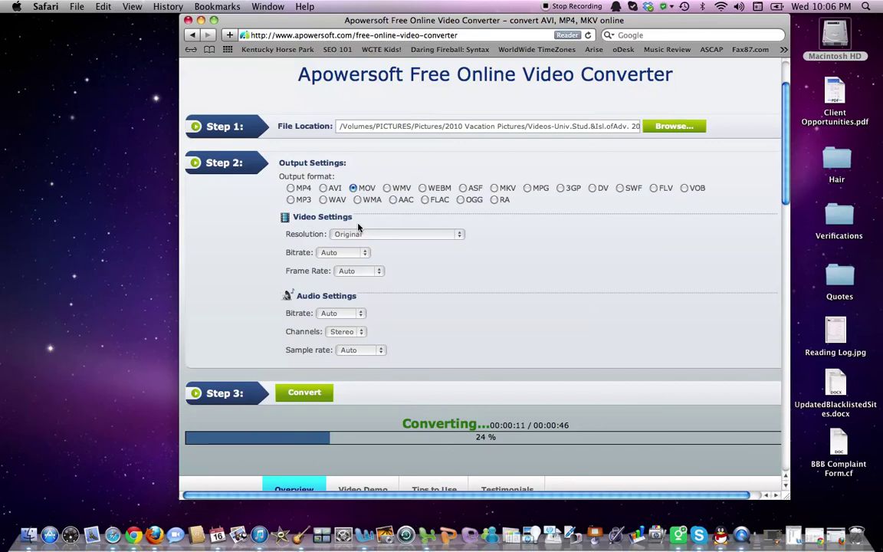
{"action": "left_click", "coordinate": [460, 234]}
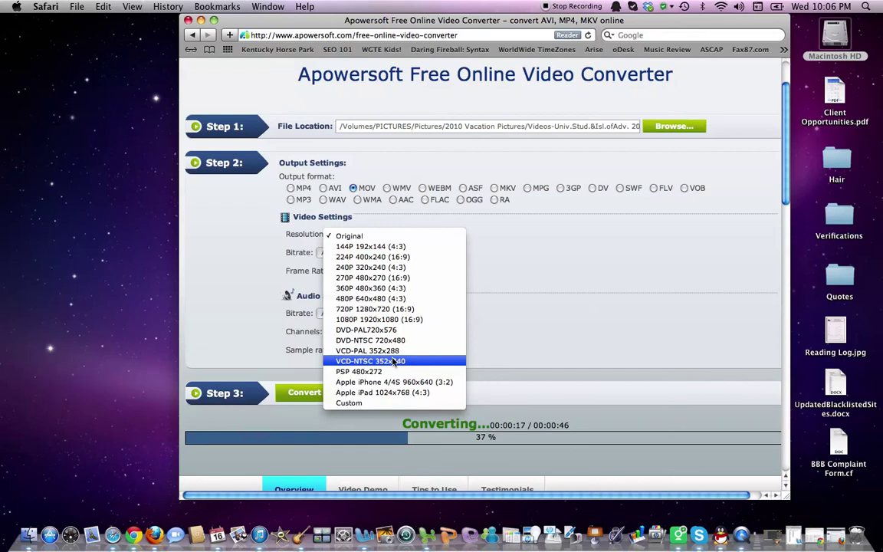
{"action": "left_click", "coordinate": [537, 332]}
{"action": "left_click", "coordinate": [365, 255]}
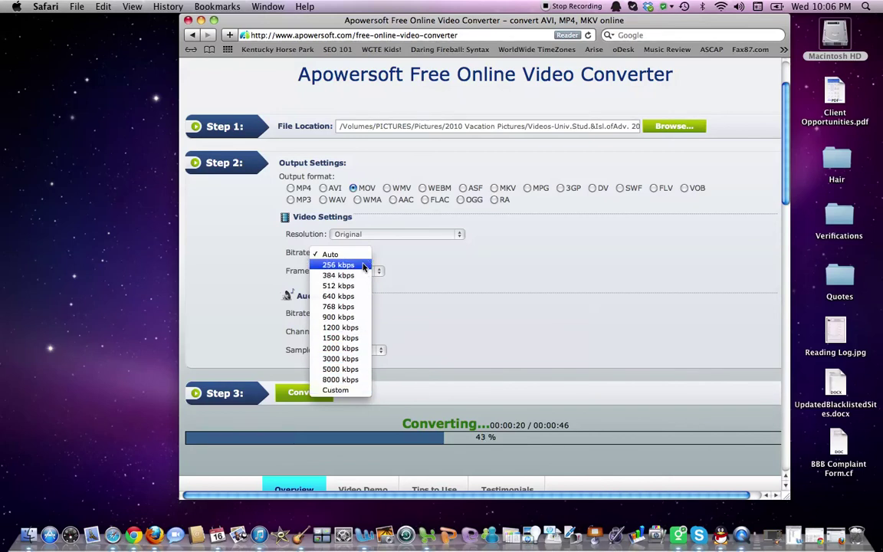
{"action": "left_click", "coordinate": [354, 257]}
{"action": "left_click", "coordinate": [354, 256]}
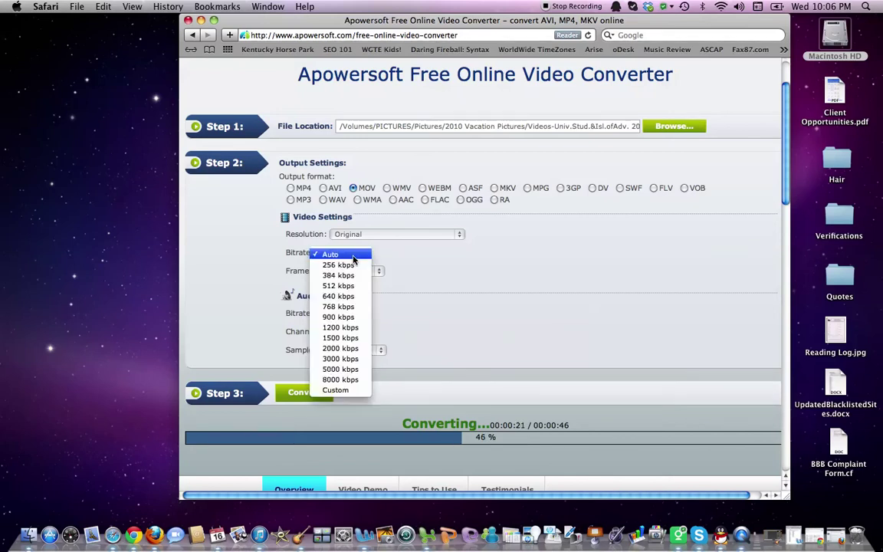
{"action": "left_click", "coordinate": [353, 257]}
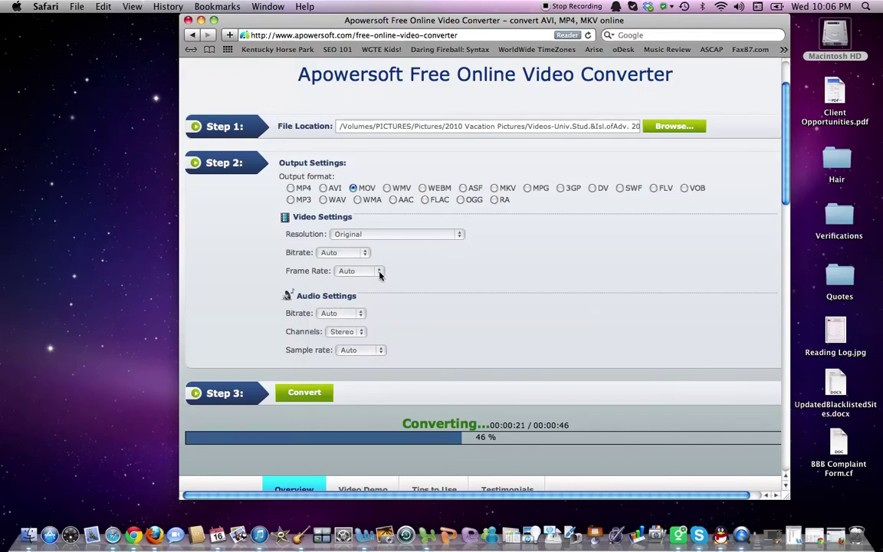
{"action": "left_click", "coordinate": [379, 272]}
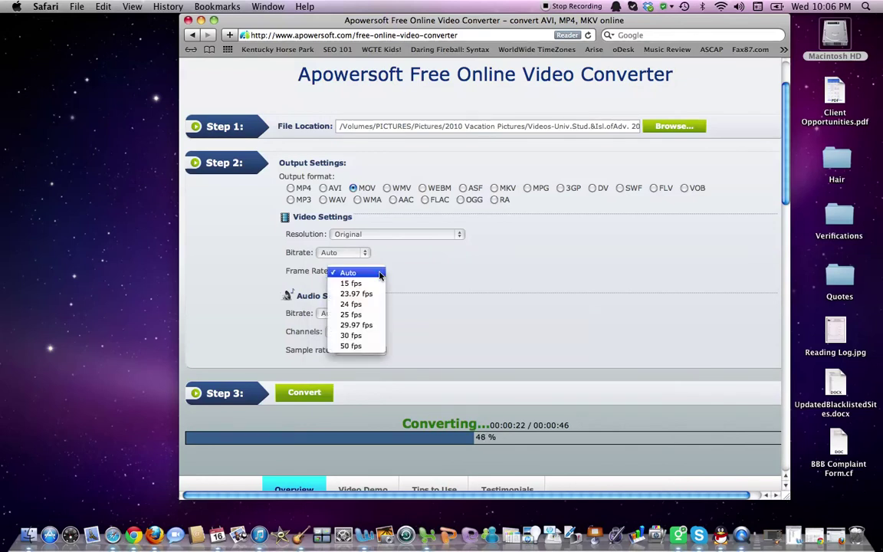
{"action": "left_click", "coordinate": [380, 273]}
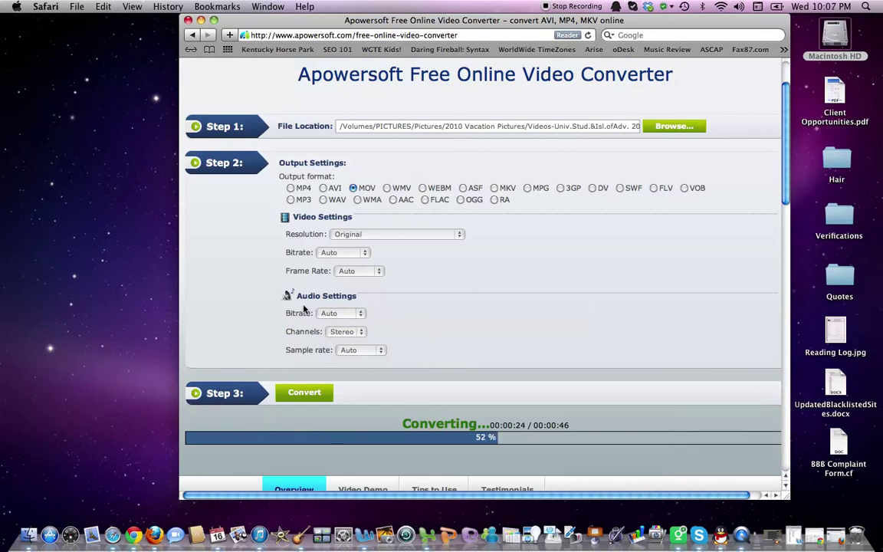
{"action": "left_click", "coordinate": [360, 314]}
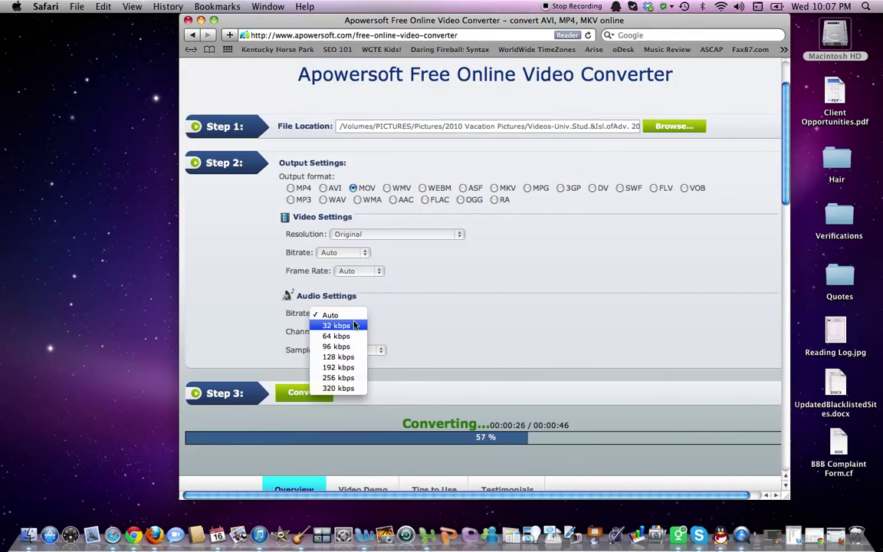
{"action": "left_click", "coordinate": [383, 306]}
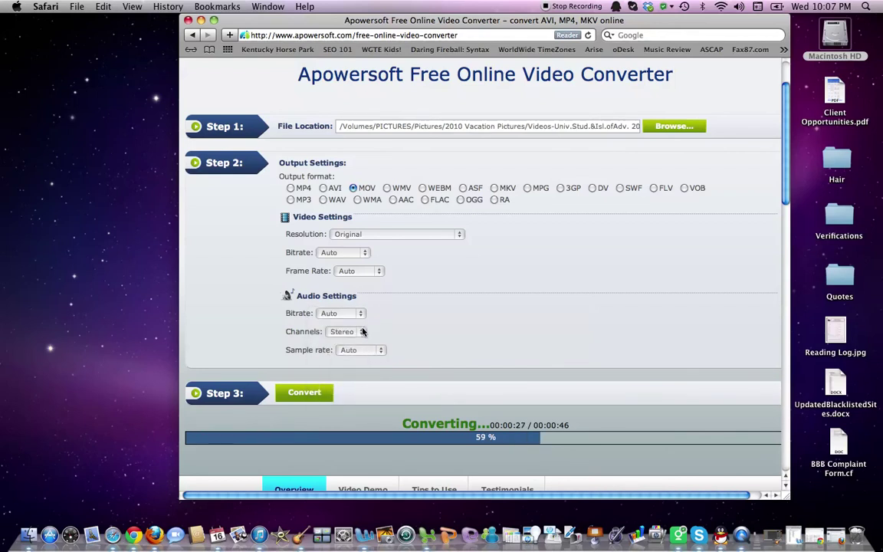
{"action": "left_click", "coordinate": [364, 331]}
{"action": "left_click", "coordinate": [363, 332]}
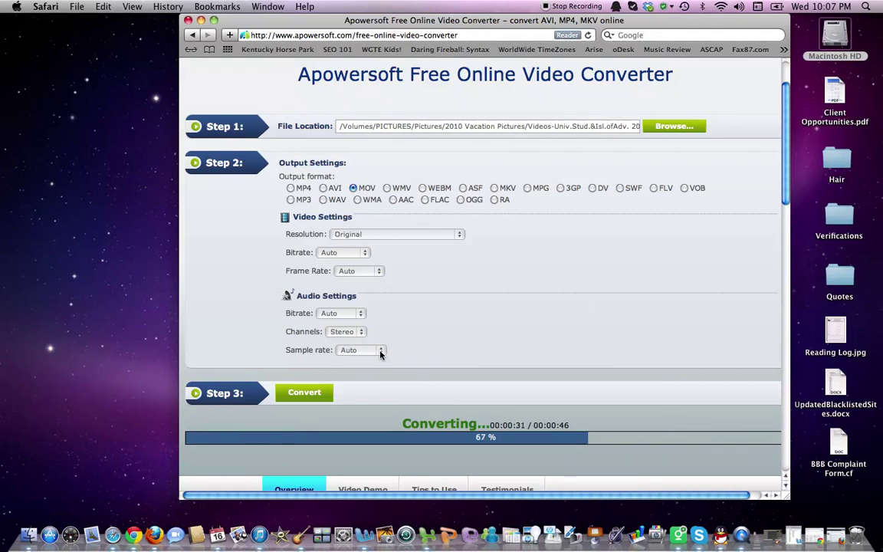
{"action": "left_click", "coordinate": [381, 351]}
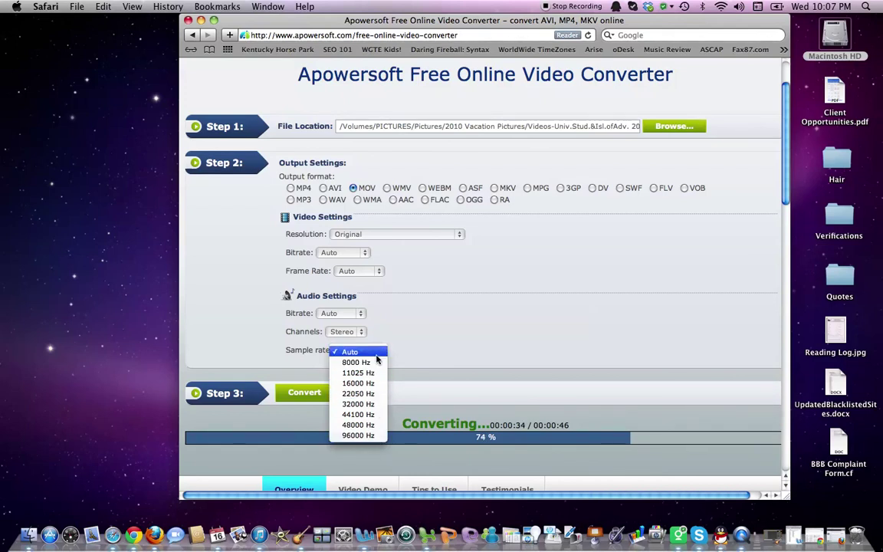
{"action": "left_click", "coordinate": [376, 354]}
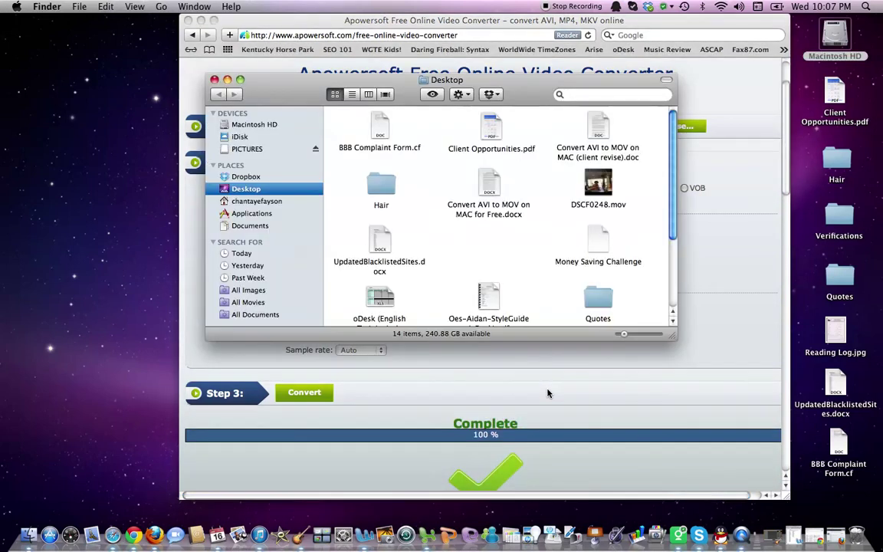
Step: Play DSCF0248.mov in QuickTime, then close QuickTime and the Desktop folder window
{"action": "double_click", "coordinate": [600, 186]}
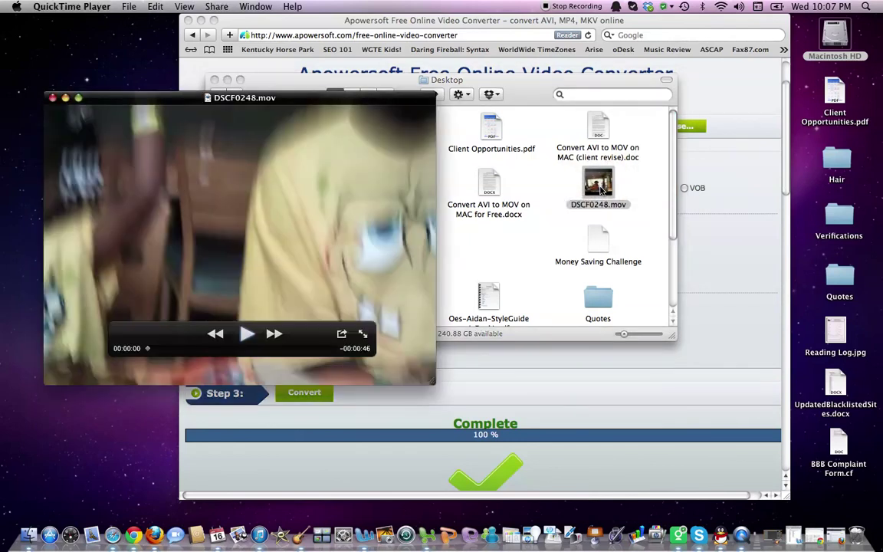
{"action": "left_click", "coordinate": [244, 337]}
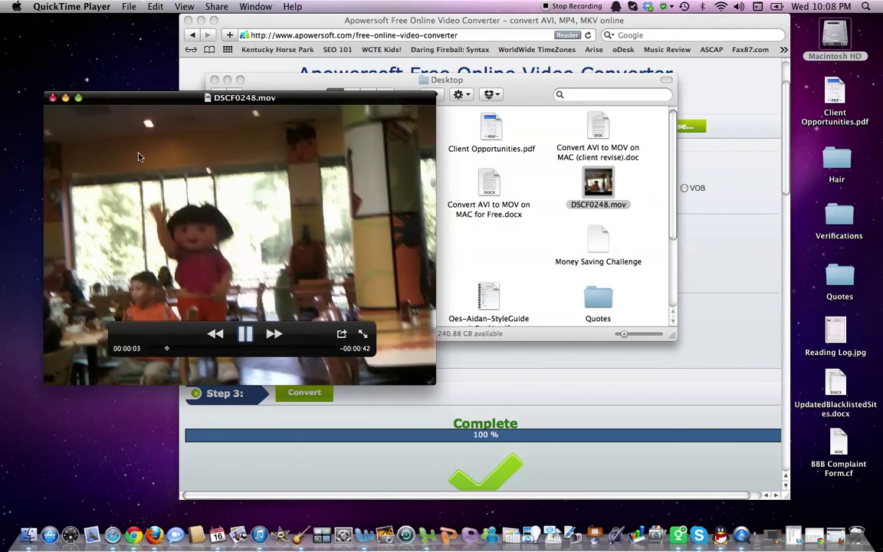
{"action": "left_click", "coordinate": [53, 99]}
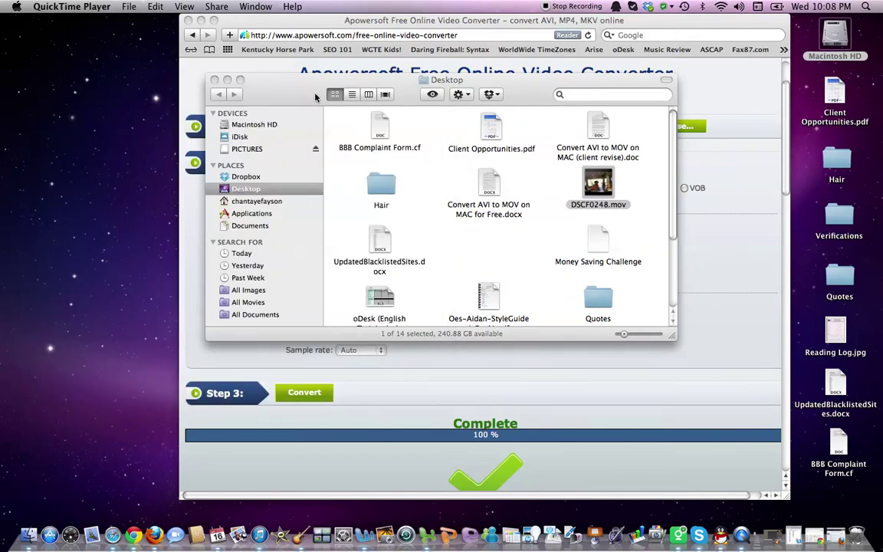
{"action": "left_click", "coordinate": [215, 79]}
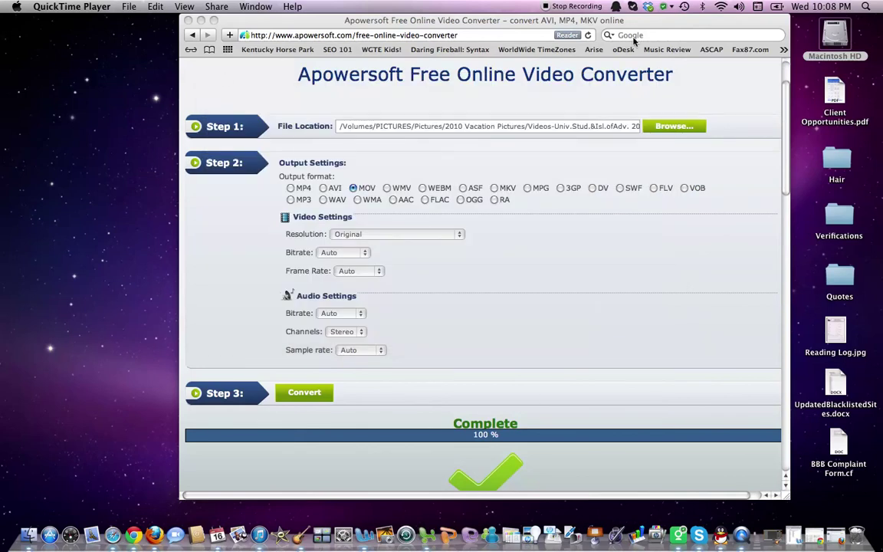
{"action": "scroll", "coordinate": [537, 402], "scroll_direction": "down", "scroll_amount": 2}
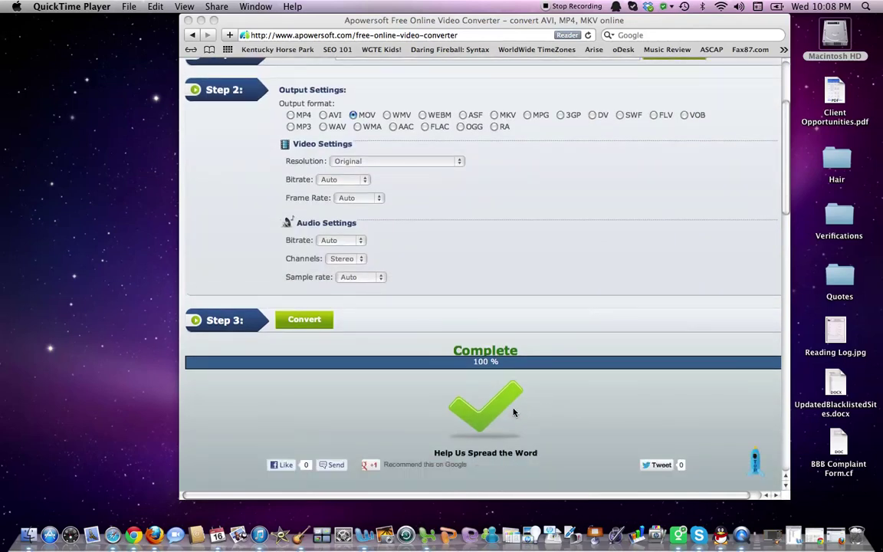